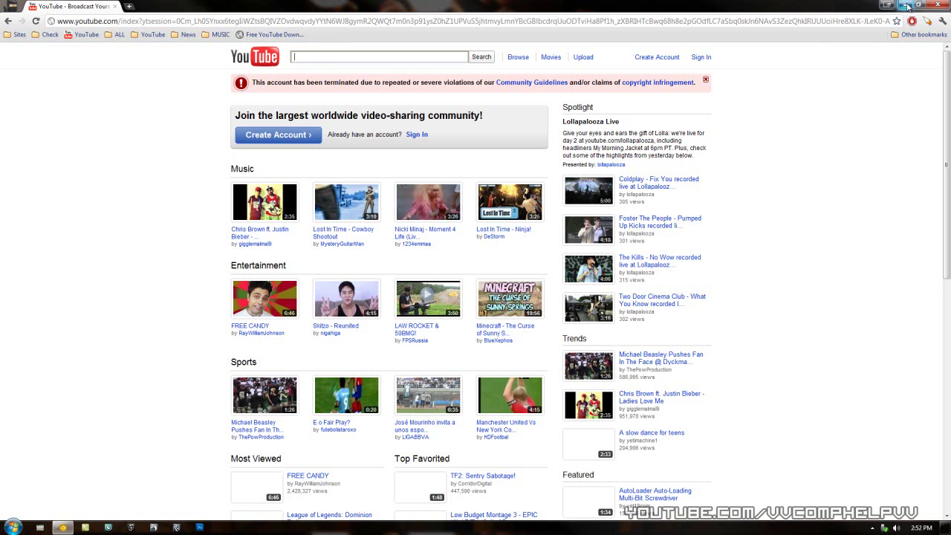
- Go from YouTube to DVDVideoSoft's Free YouTube Download 3.0.11 page via the bookmarks bar
click(285, 35)
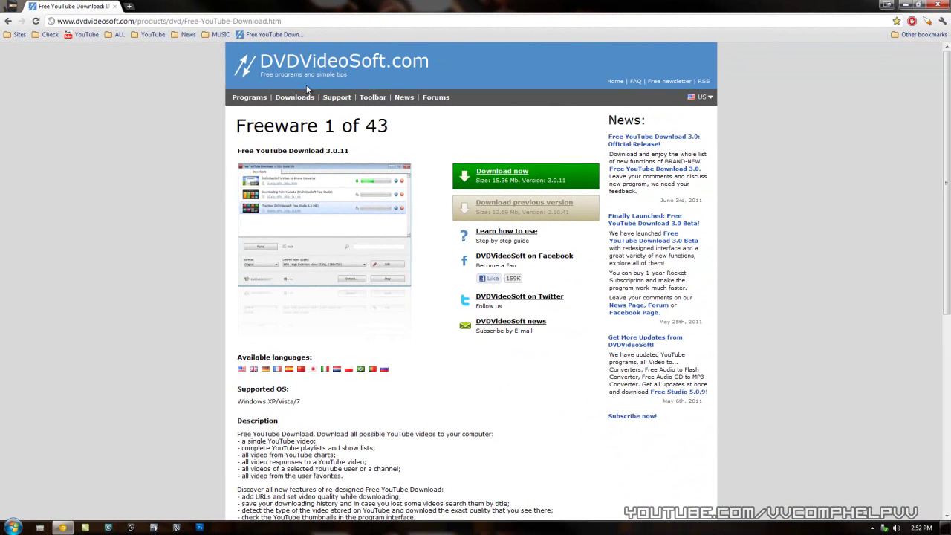
- Download the Free YouTube Download installer, keep it past the harm warning, and run it
click(502, 174)
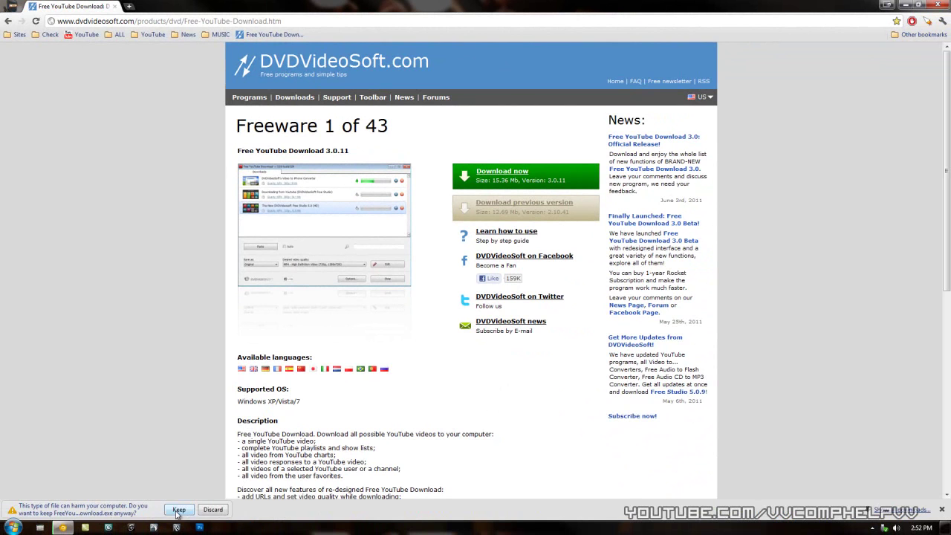
click(179, 509)
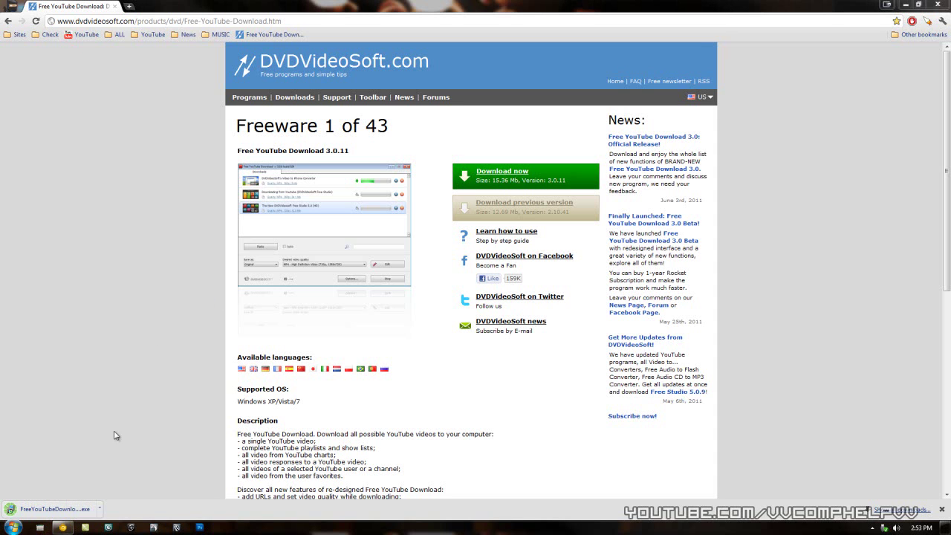
click(100, 511)
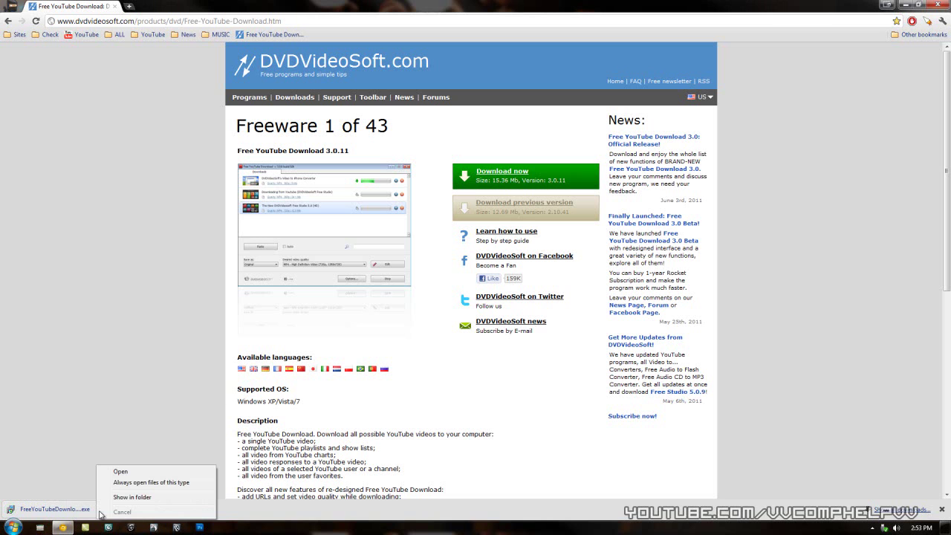
click(141, 473)
click(512, 279)
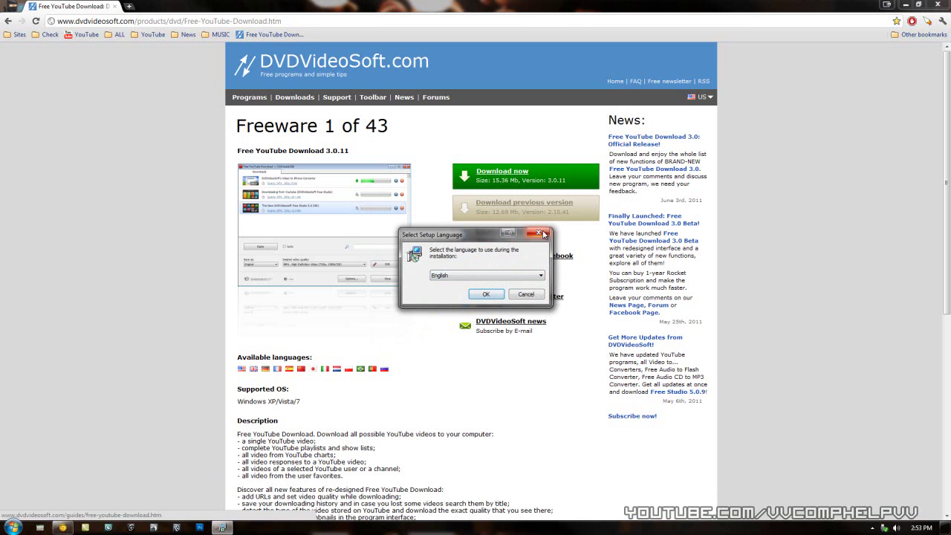
- Start setup in English, accept the license, and keep the default install location
click(539, 233)
click(906, 7)
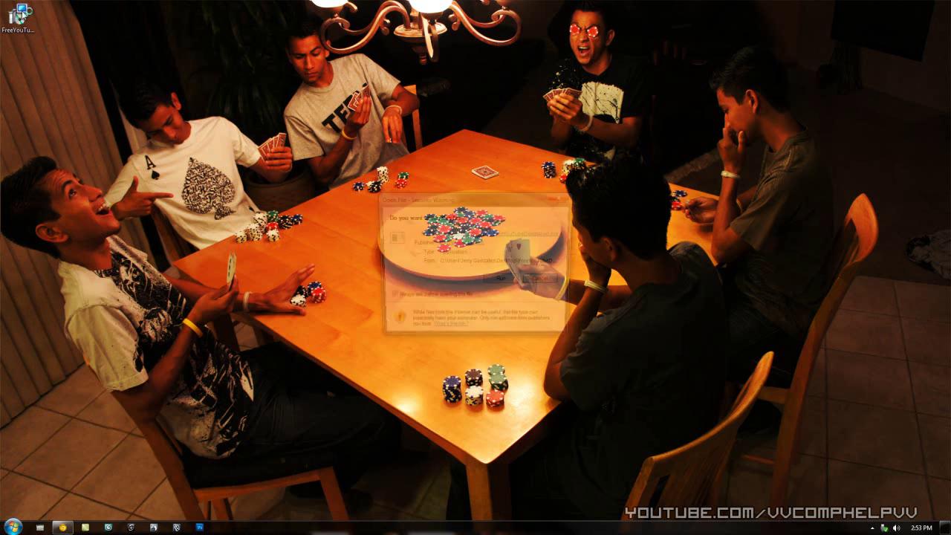
click(511, 281)
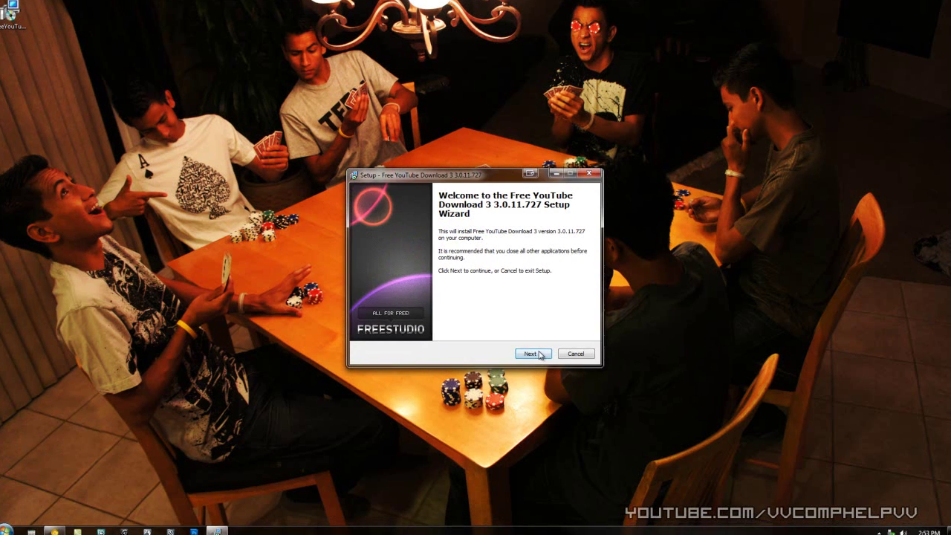
click(531, 353)
click(307, 365)
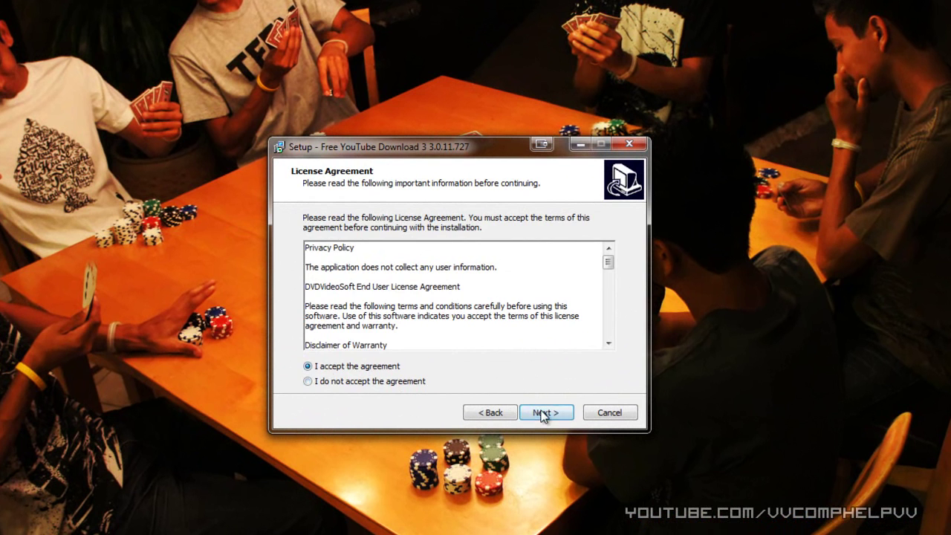
click(543, 413)
click(543, 413)
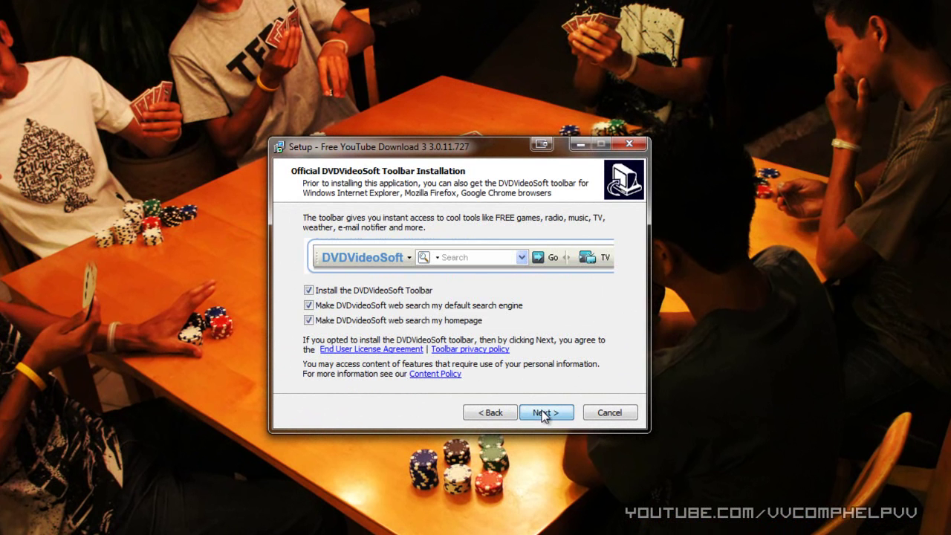
- Decline the DVDVideoSoft toolbar and Free Studio Manager icon, install, and launch the app
click(335, 291)
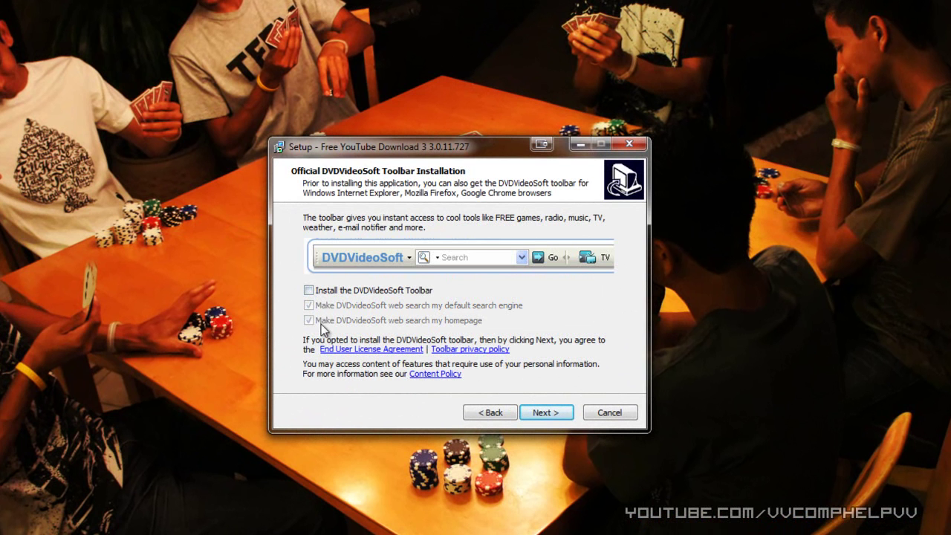
click(542, 414)
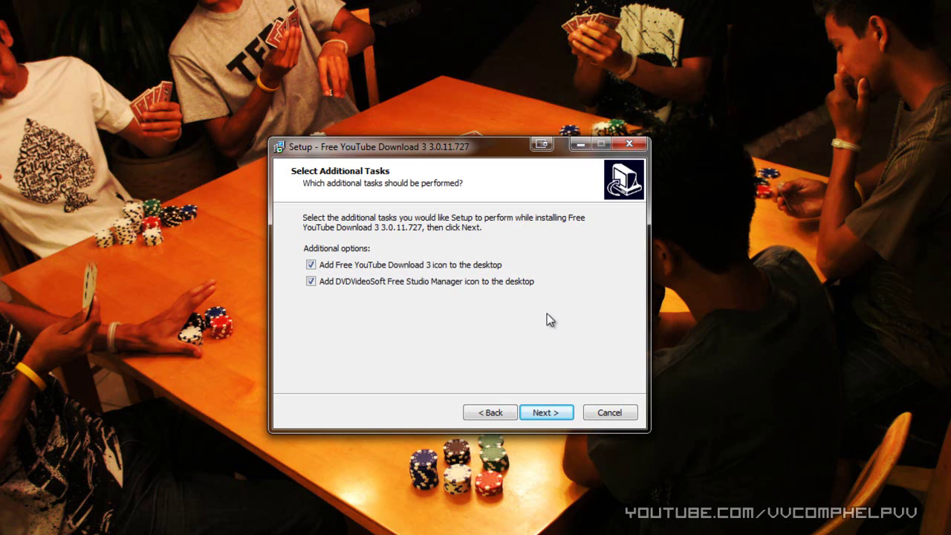
click(311, 281)
click(555, 416)
click(558, 415)
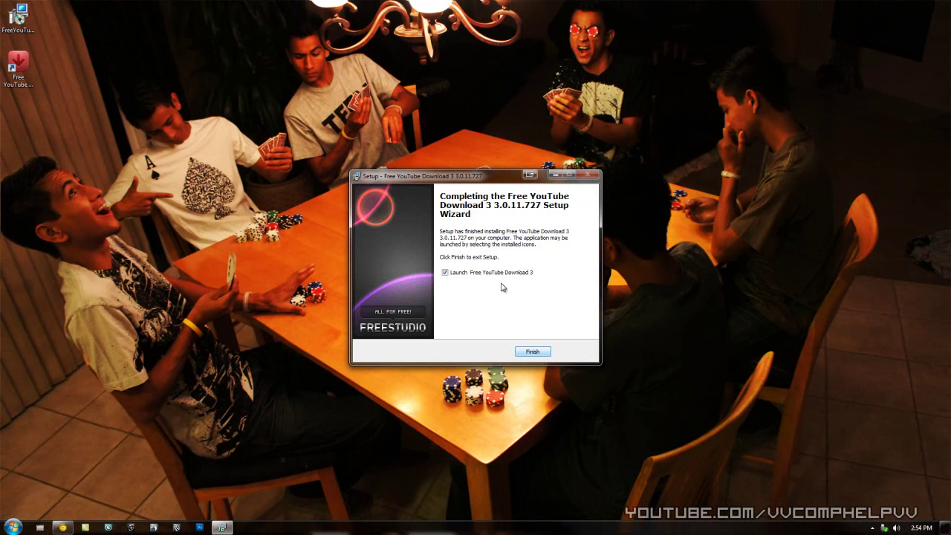
click(535, 354)
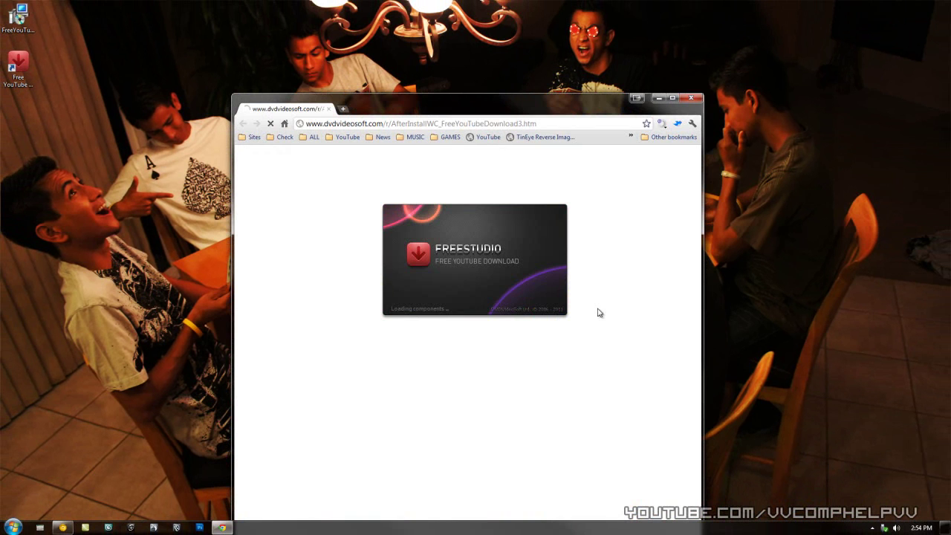
- Close the post-install page, pause the featured video, and show the channel's uploaded videos
click(692, 99)
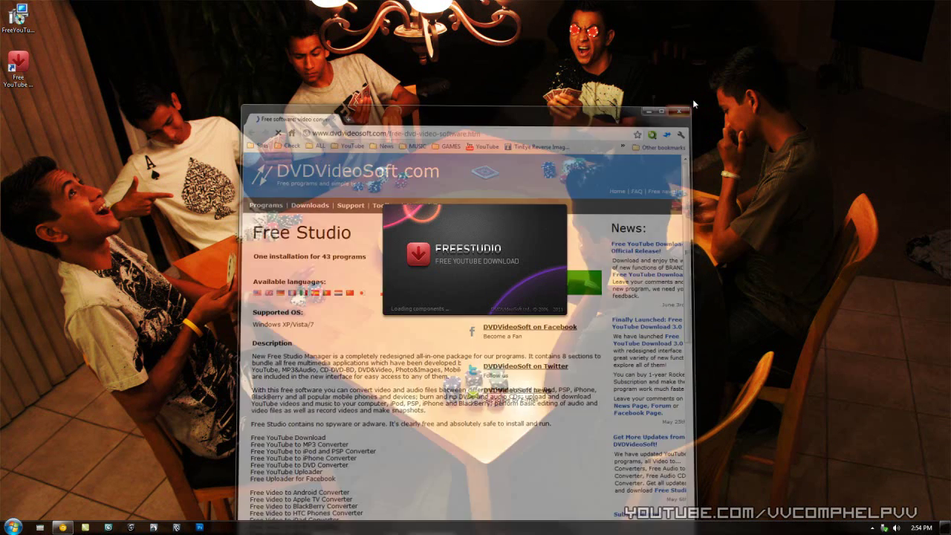
drag(503, 133, 455, 83)
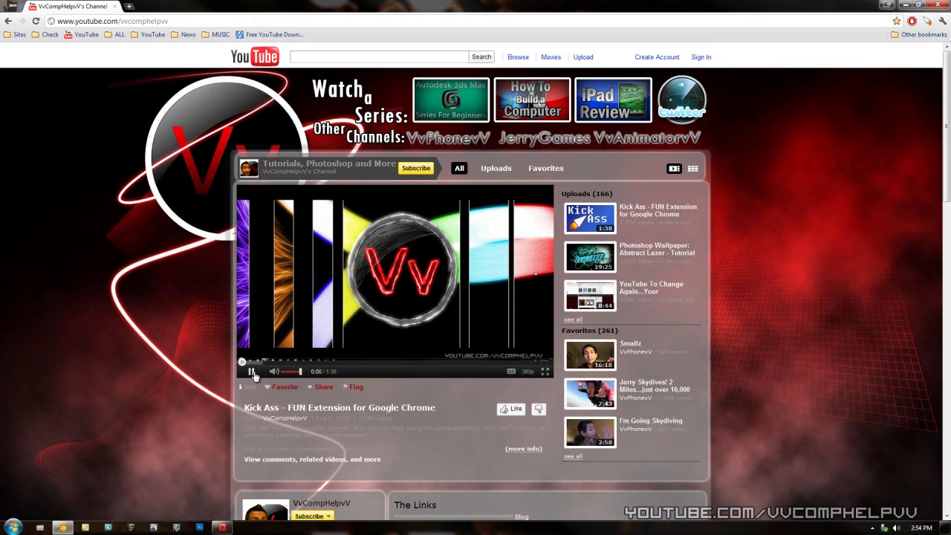
click(250, 371)
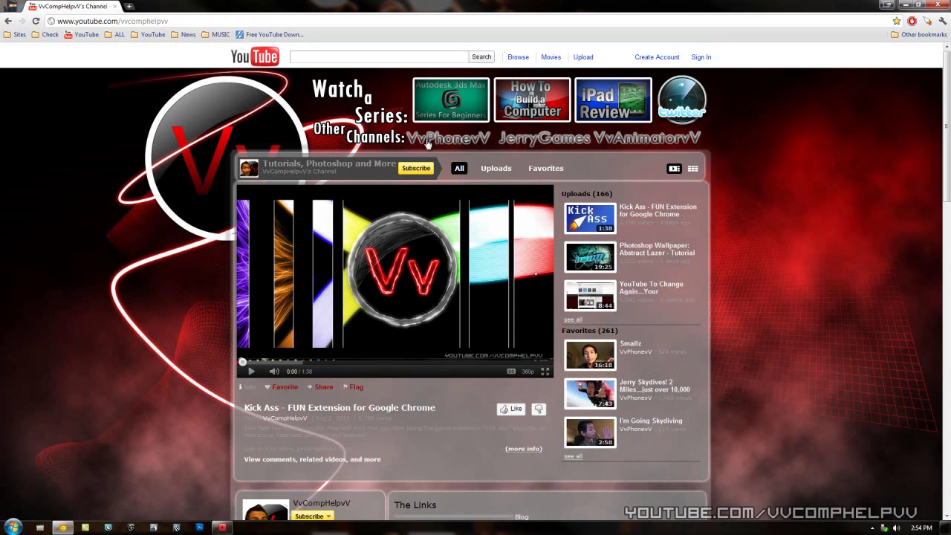
click(503, 170)
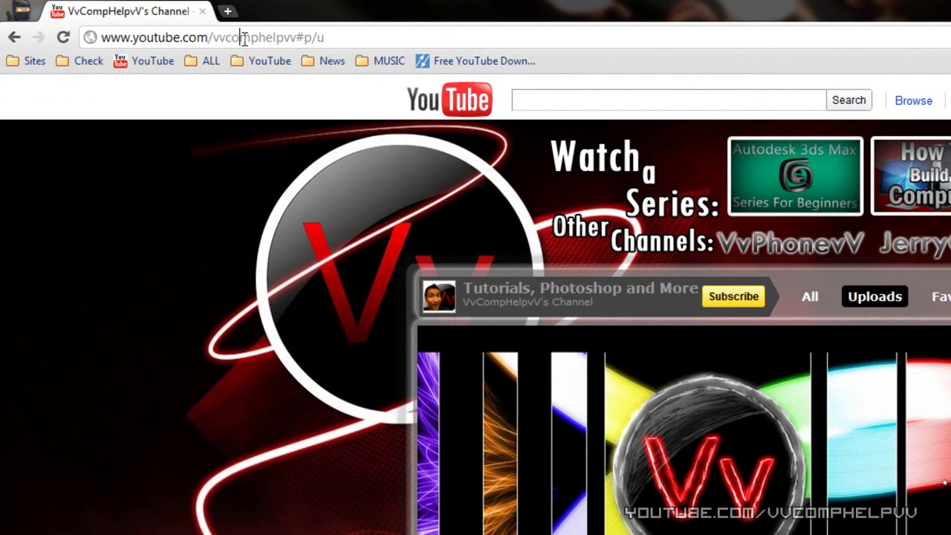
- Copy the channel uploads page address from the browser's address bar
click(244, 39)
right_click(245, 40)
click(313, 98)
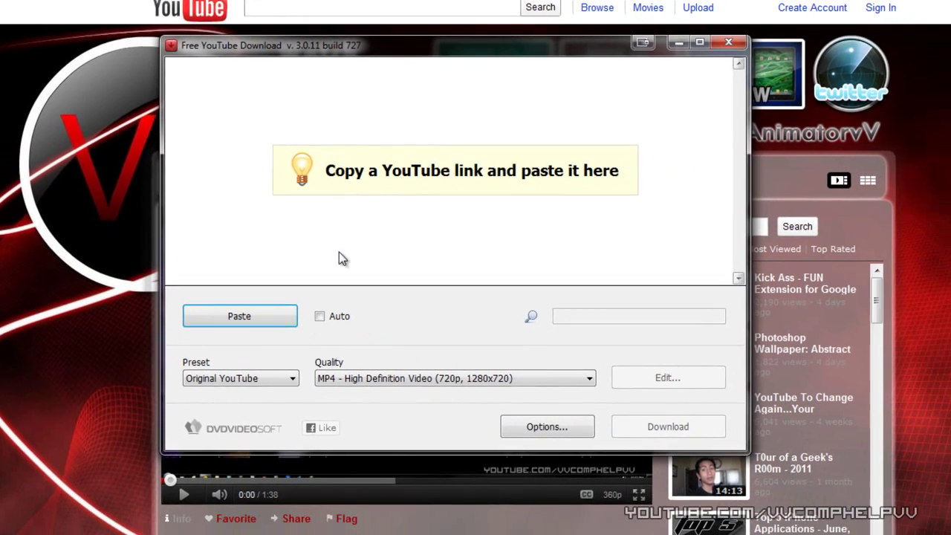
- Paste the uploads URL into Free YouTube Download and open the 166-video playlist's list
right_click(367, 168)
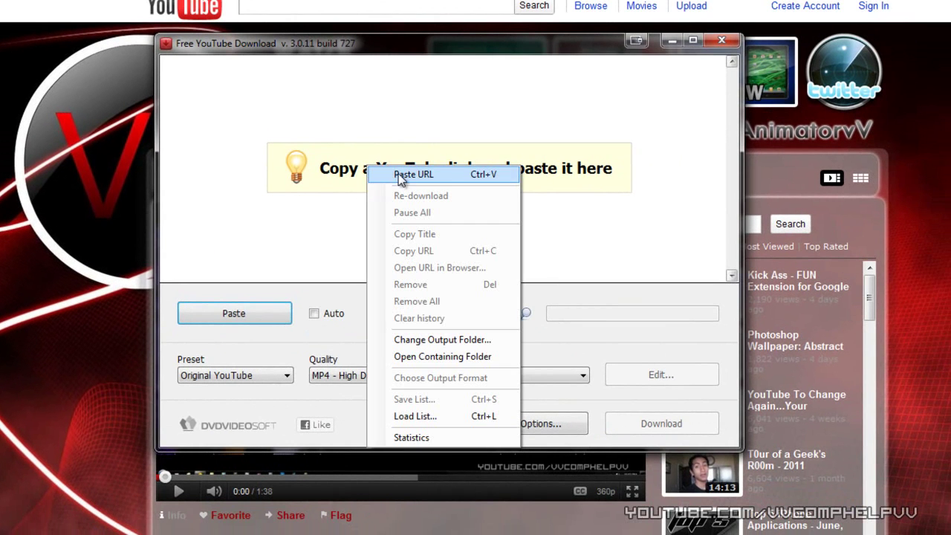
click(398, 174)
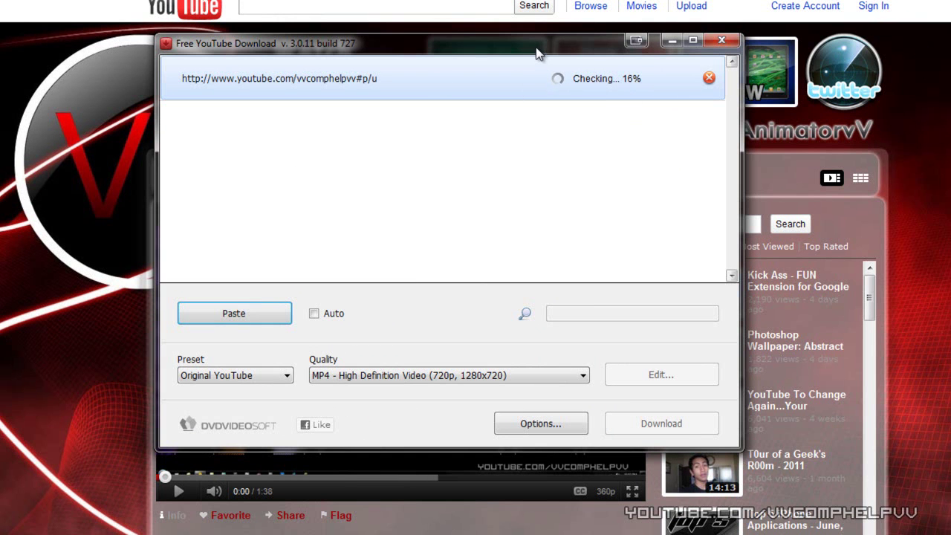
drag(528, 54, 602, 52)
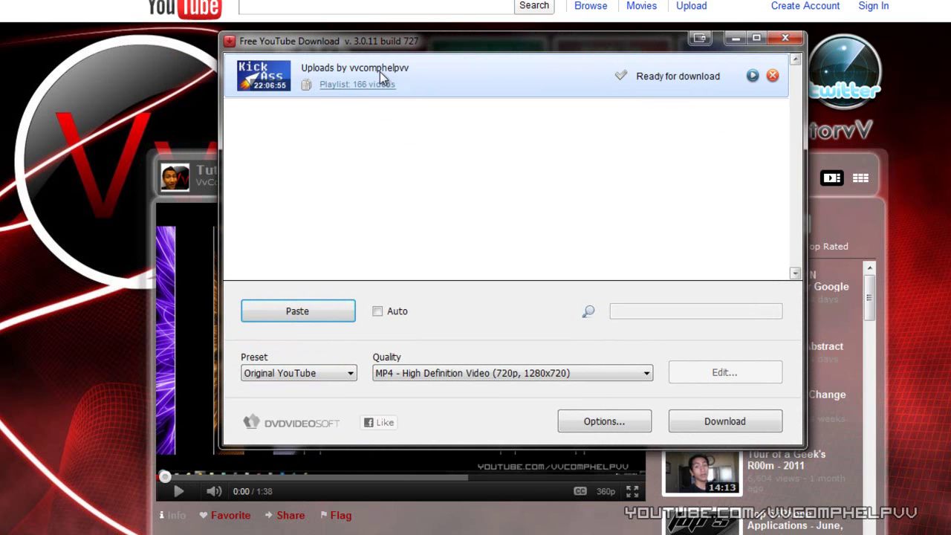
mouse_move(371, 84)
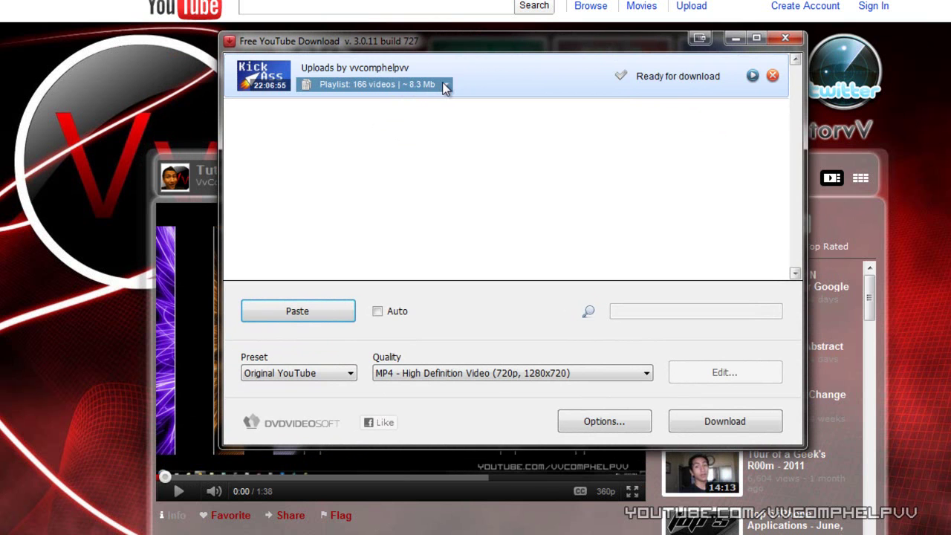
click(445, 85)
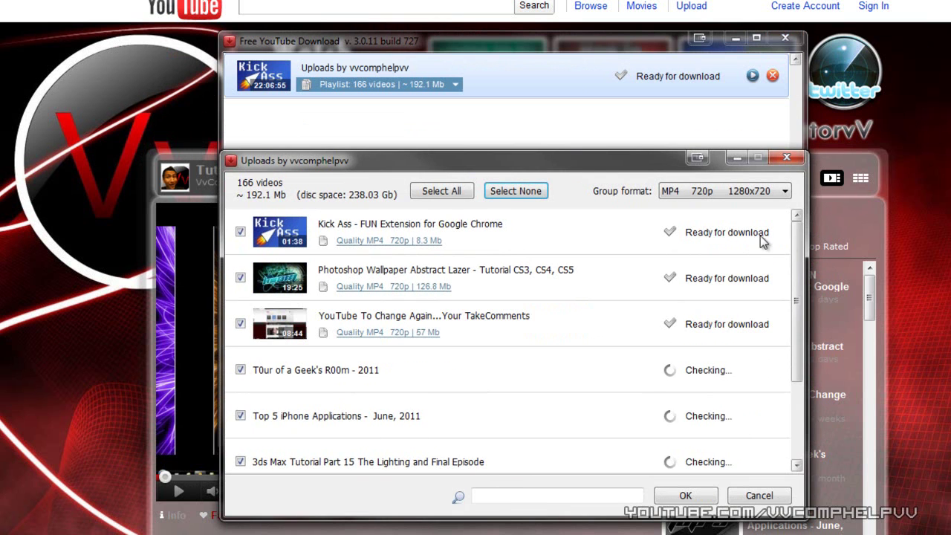
mouse_move(799, 256)
mouse_down()
mouse_move(797, 440)
mouse_move(799, 329)
mouse_up()
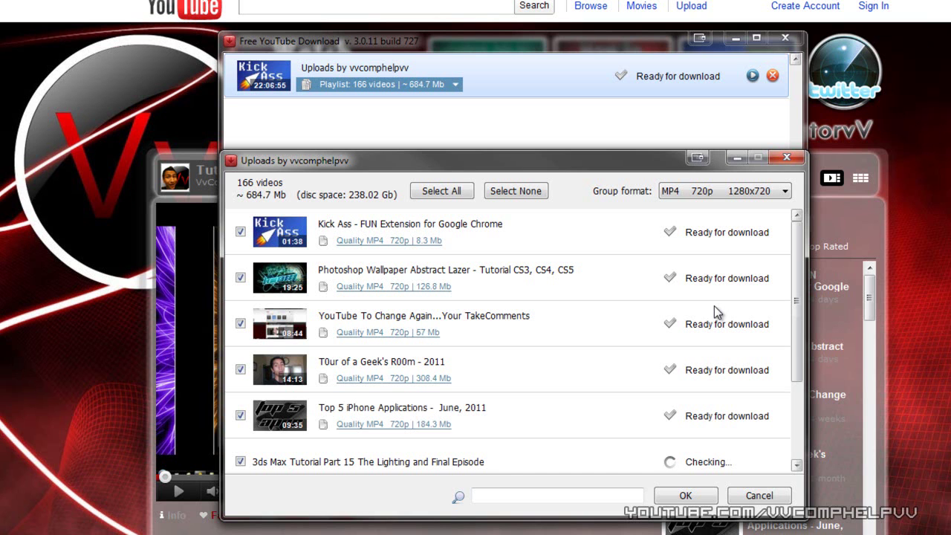
scroll(799, 282, down, 5)
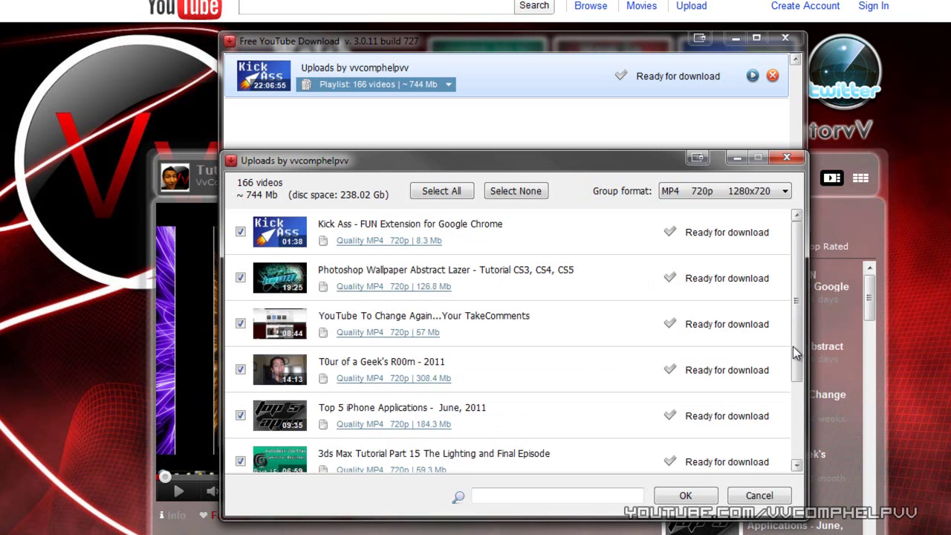
scroll(791, 387, down, 3)
scroll(785, 420, down, 2)
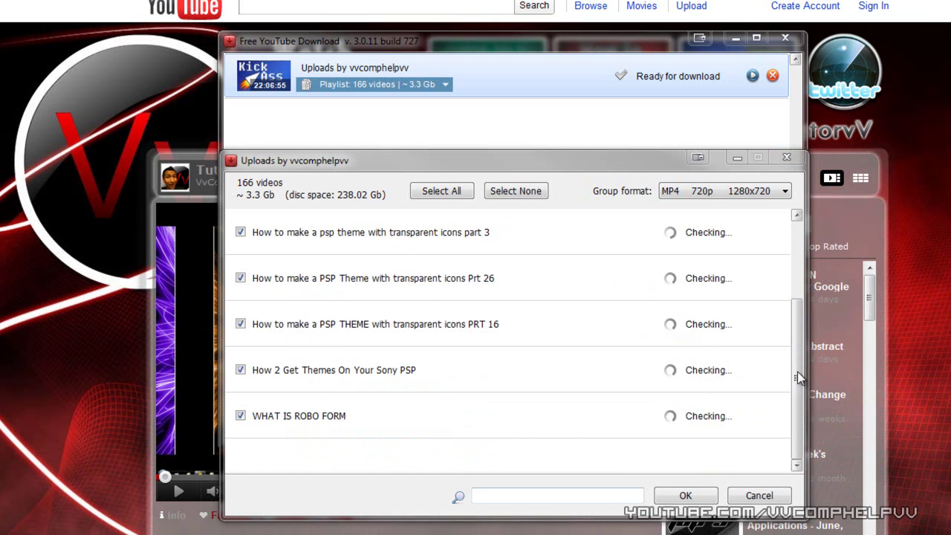
drag(800, 378, 796, 272)
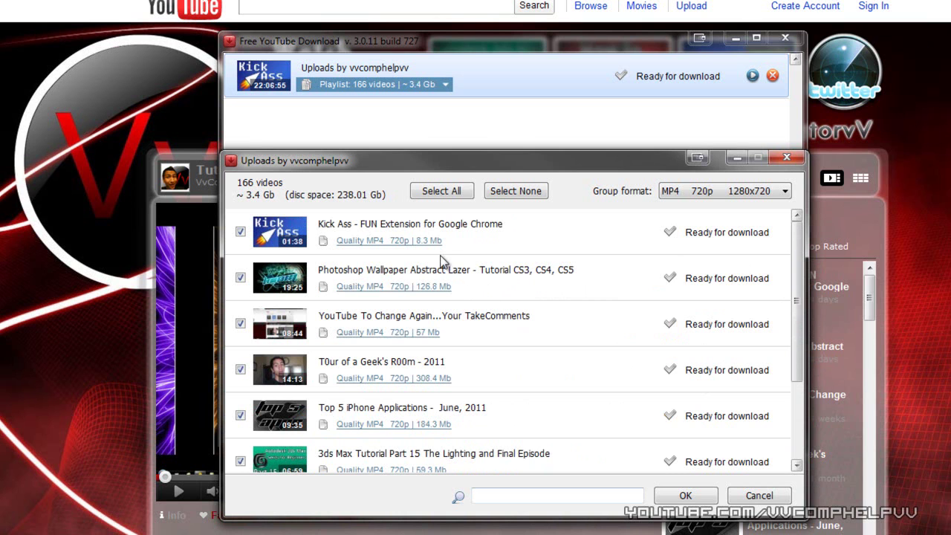
click(455, 241)
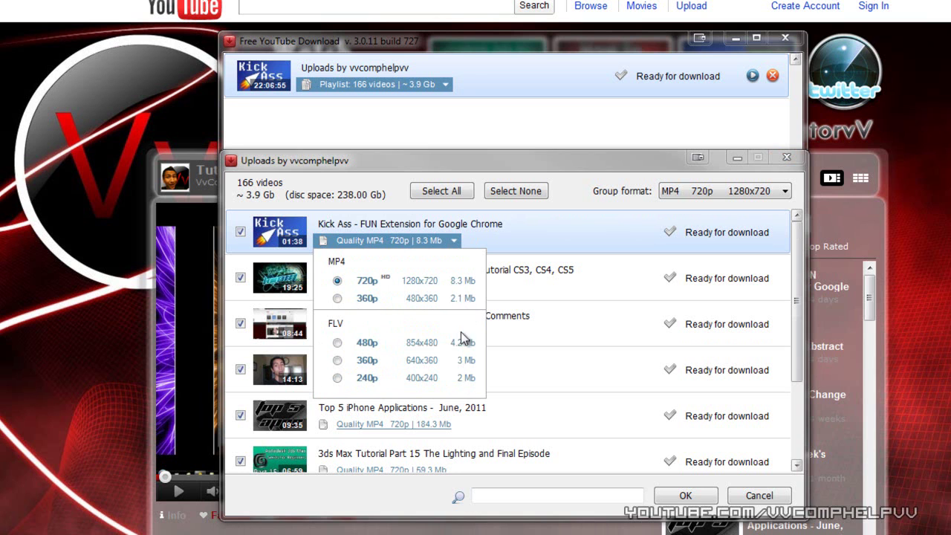
click(545, 224)
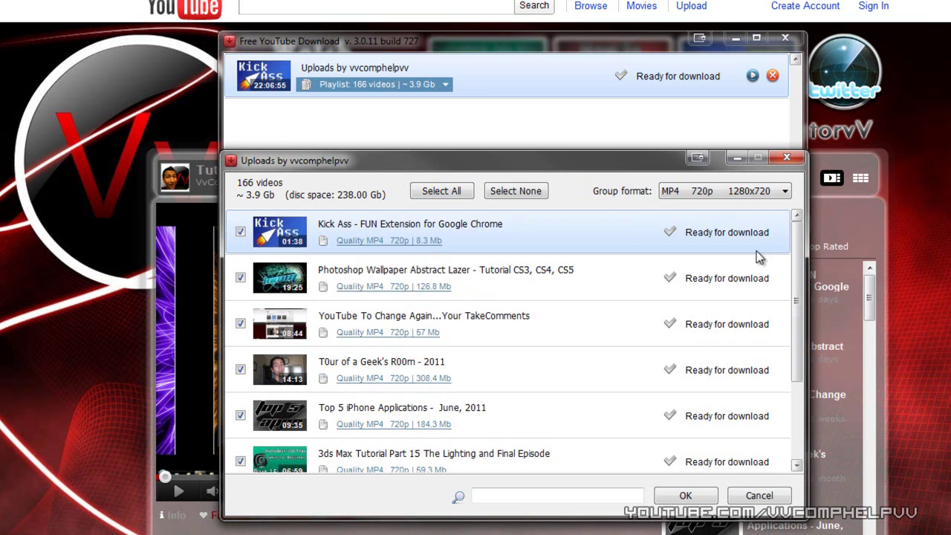
mouse_move(797, 284)
mouse_down()
mouse_move(792, 387)
mouse_move(795, 223)
mouse_up()
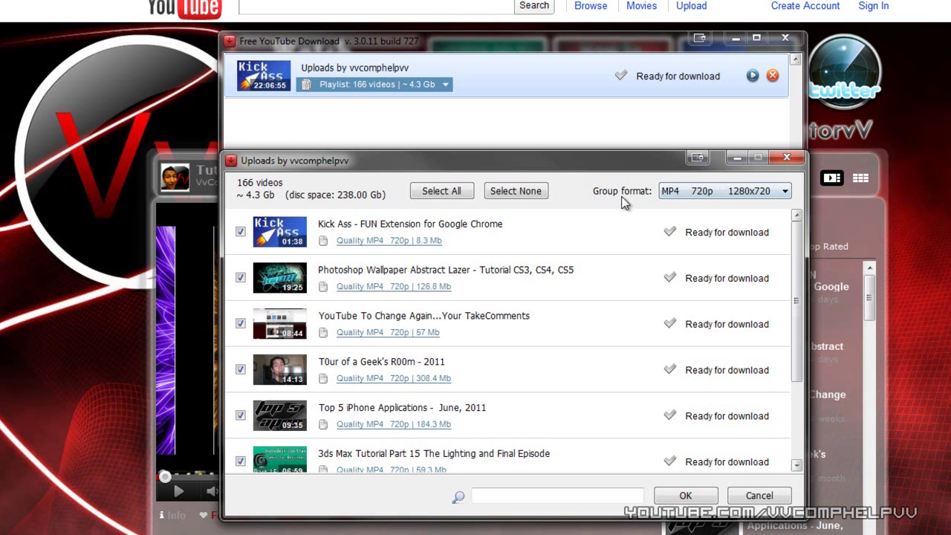
- Choose MP4 720p 1280x720 as the group format for the playlist's 166 videos
click(743, 198)
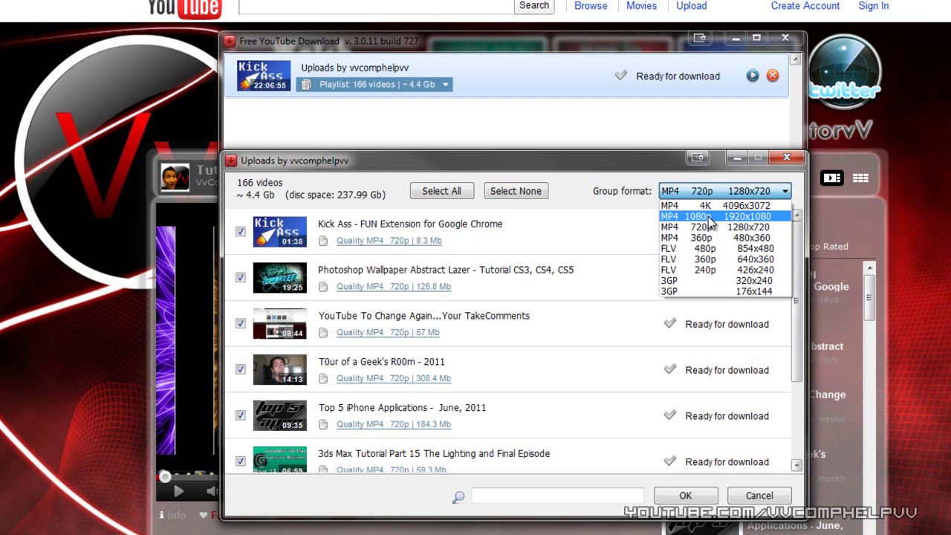
click(574, 192)
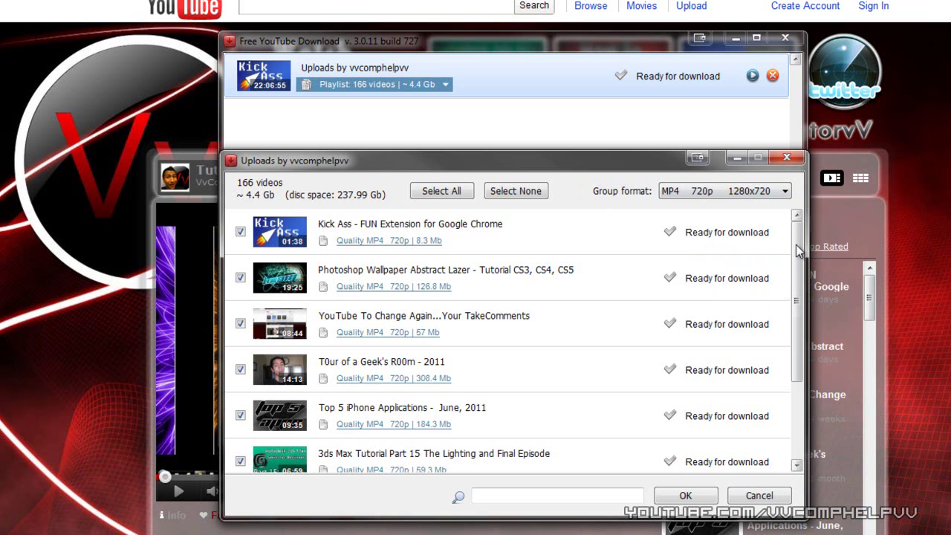
drag(797, 239, 797, 291)
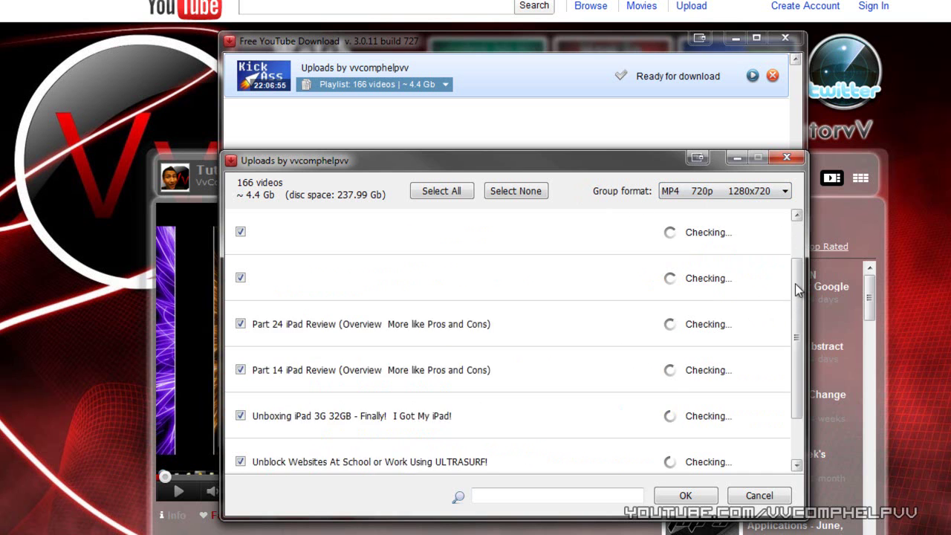
click(769, 191)
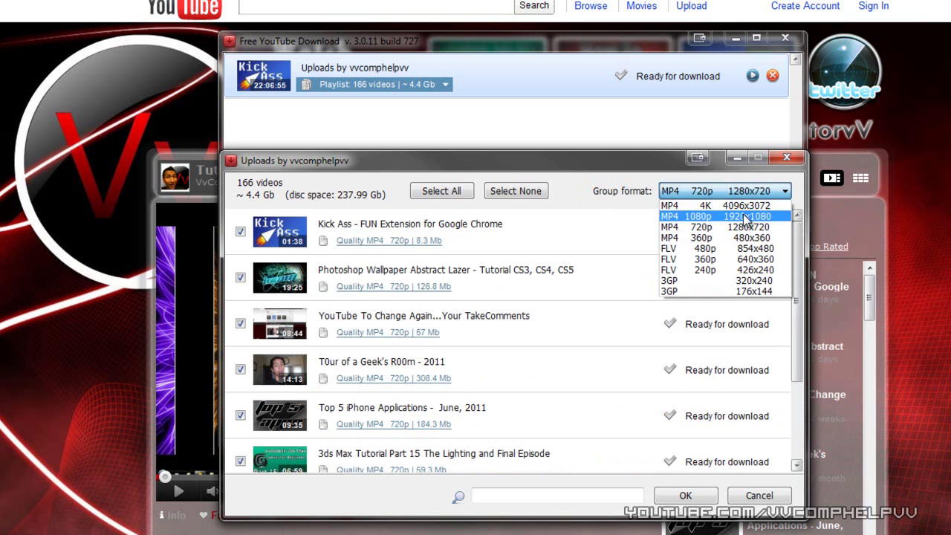
click(620, 199)
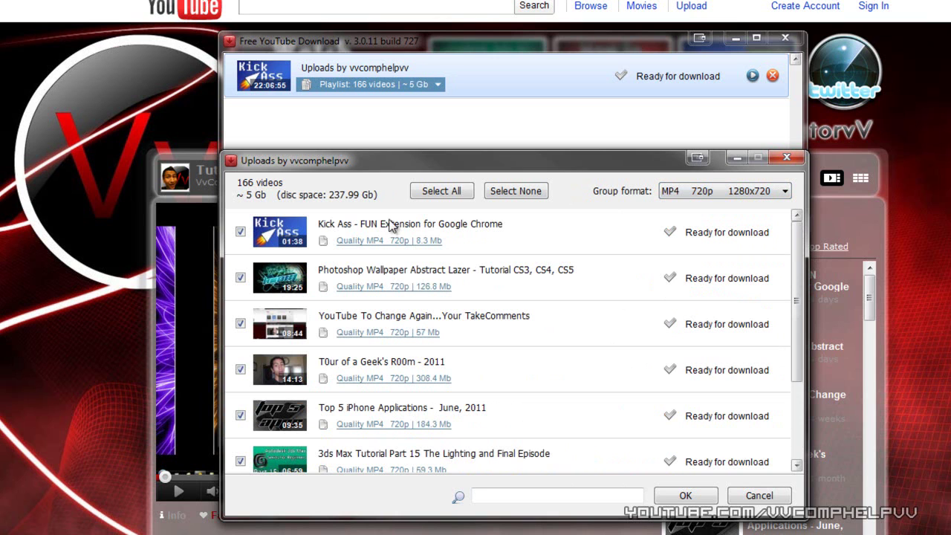